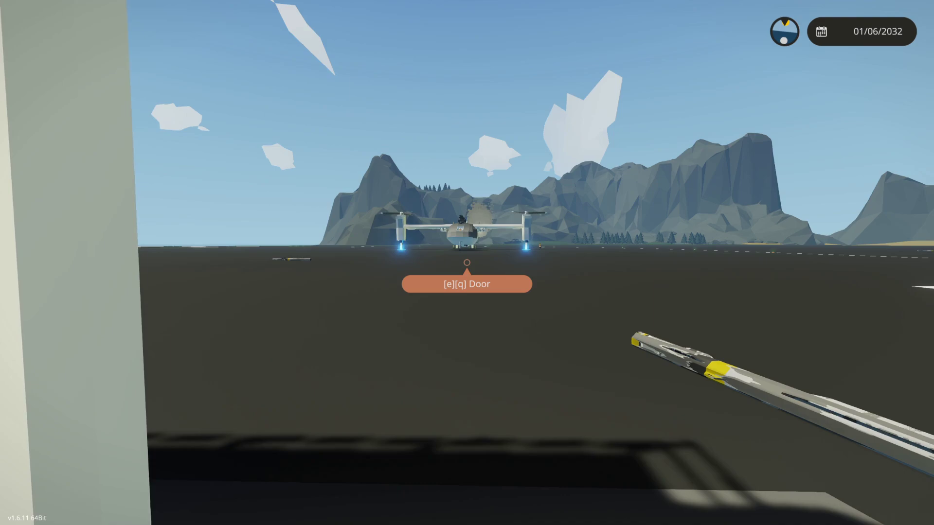
# Sidestep past the door pillar to the compact pilot seat and sit in it
pyautogui.press('a')
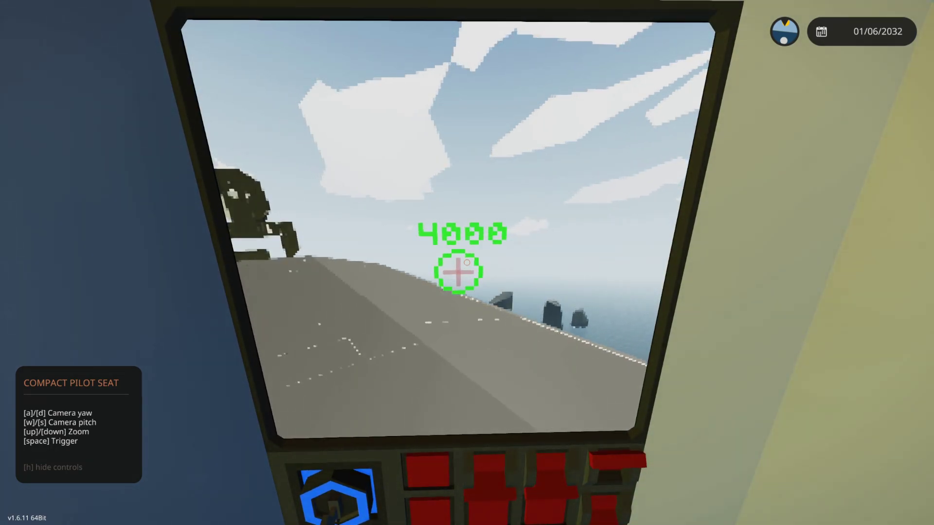
# Tilt and zoom the seat camera, turn radar lock on, then leave the seat
pyautogui.press('w')
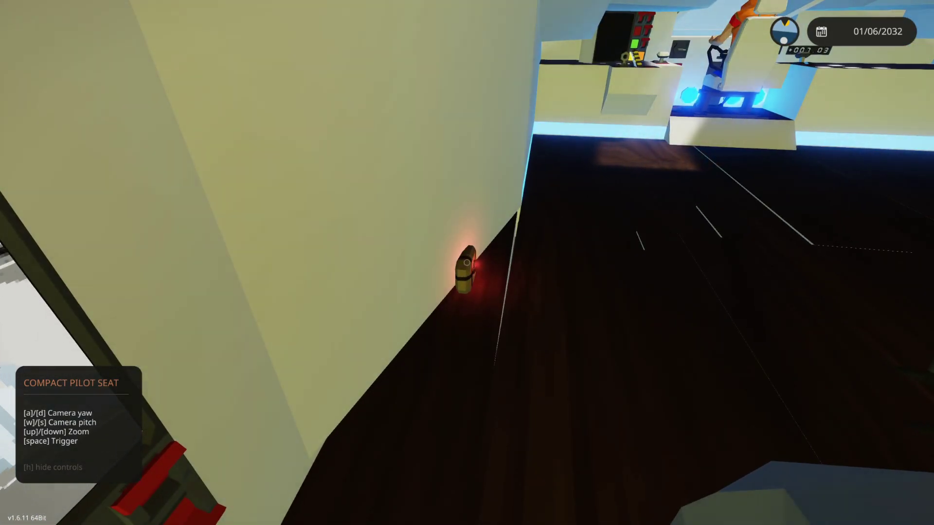
pyautogui.press('Up')
pyautogui.press('Down')
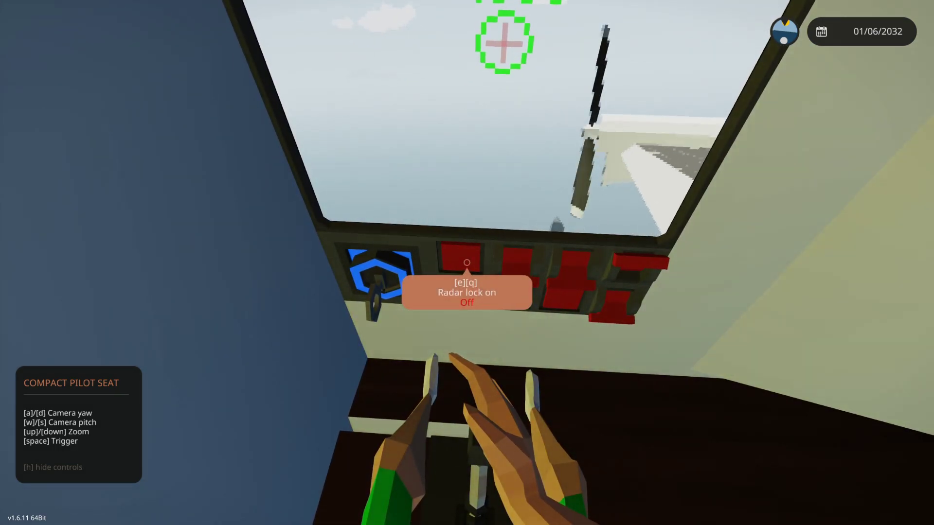
pyautogui.press('e')
pyautogui.press('e')
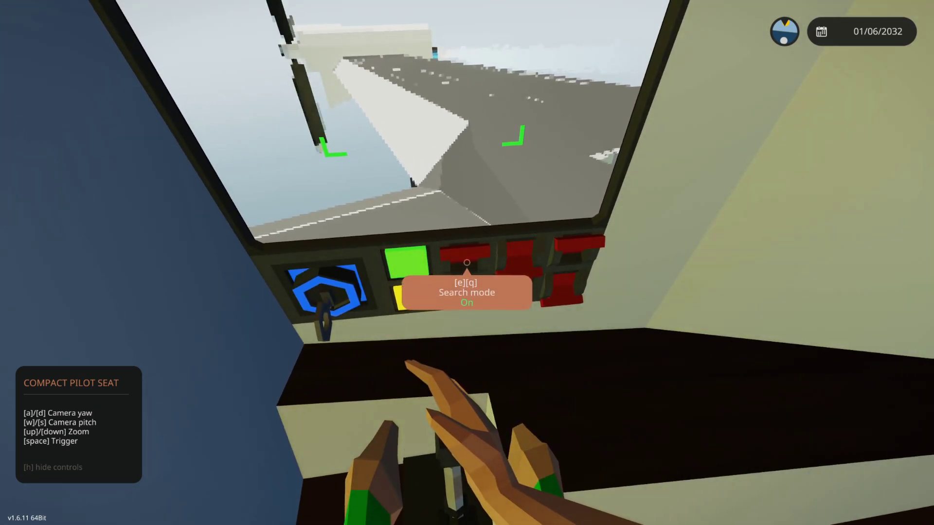
pyautogui.press('f')
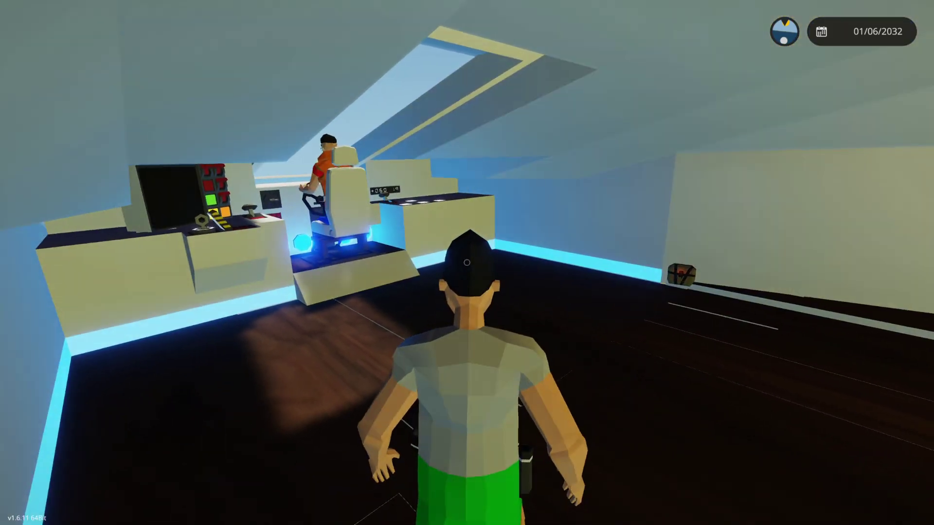
# Walk to the back of the cockpit room toward the left-wall seat
pyautogui.press('w')
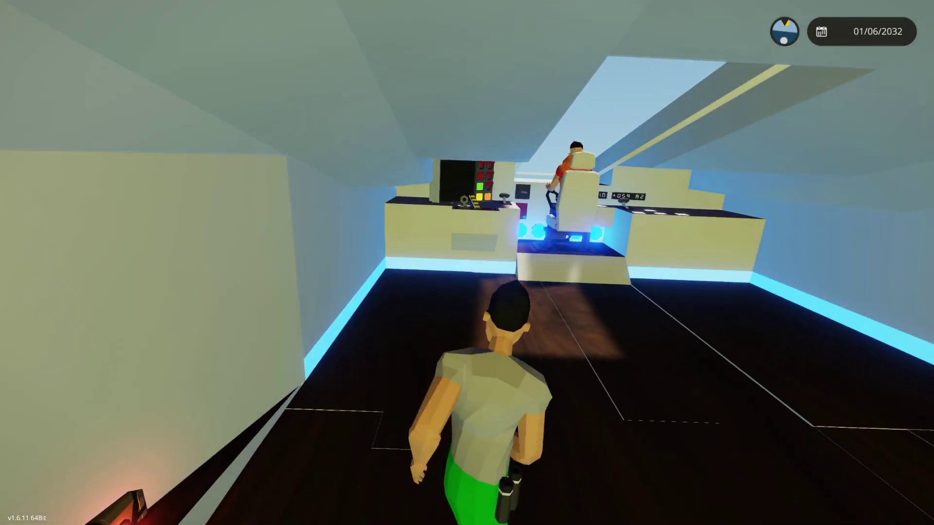
pyautogui.press('w')
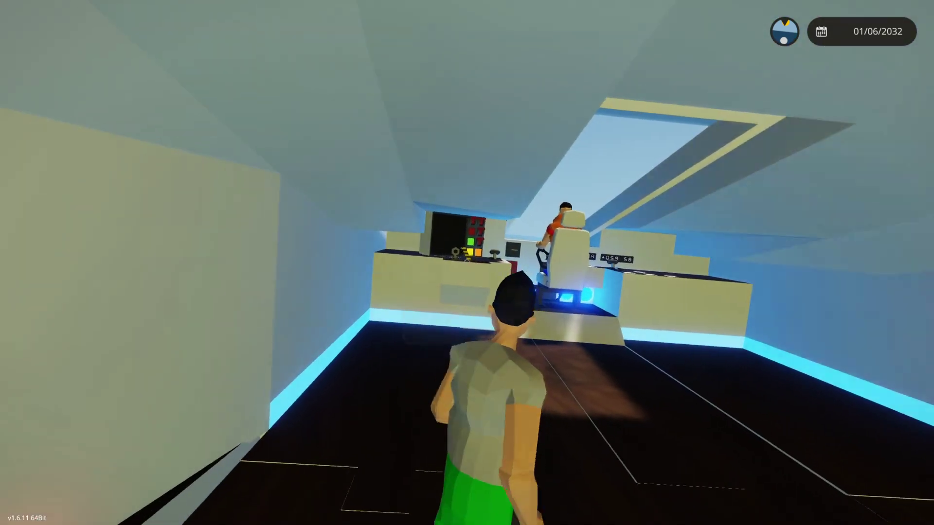
pyautogui.press('w')
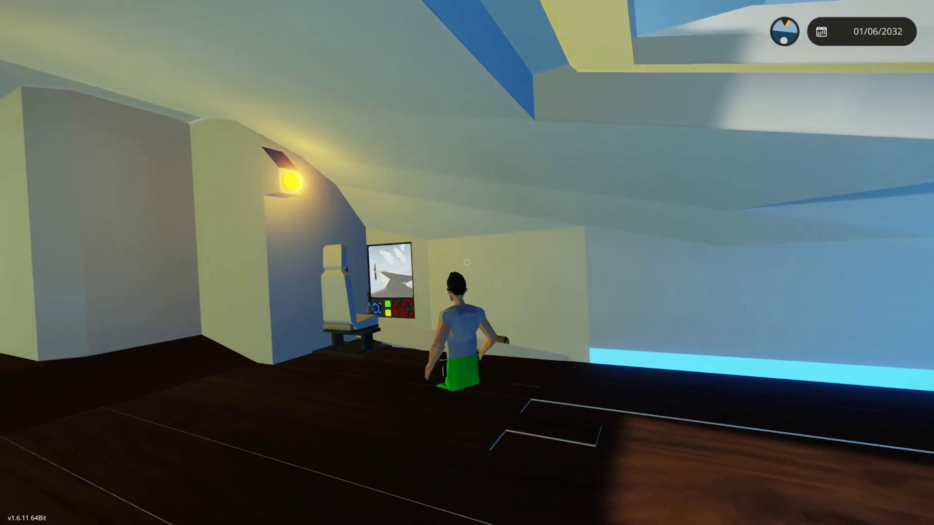
pyautogui.press('w')
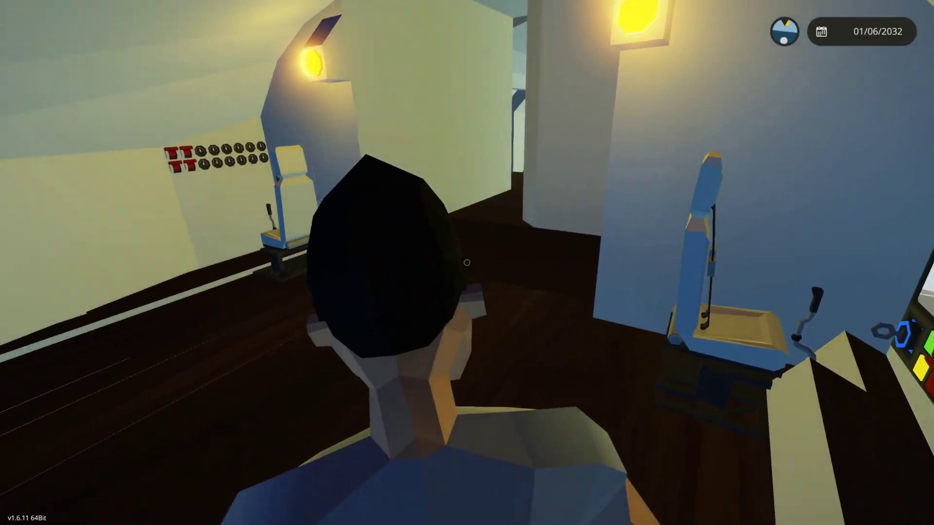
pyautogui.press('w')
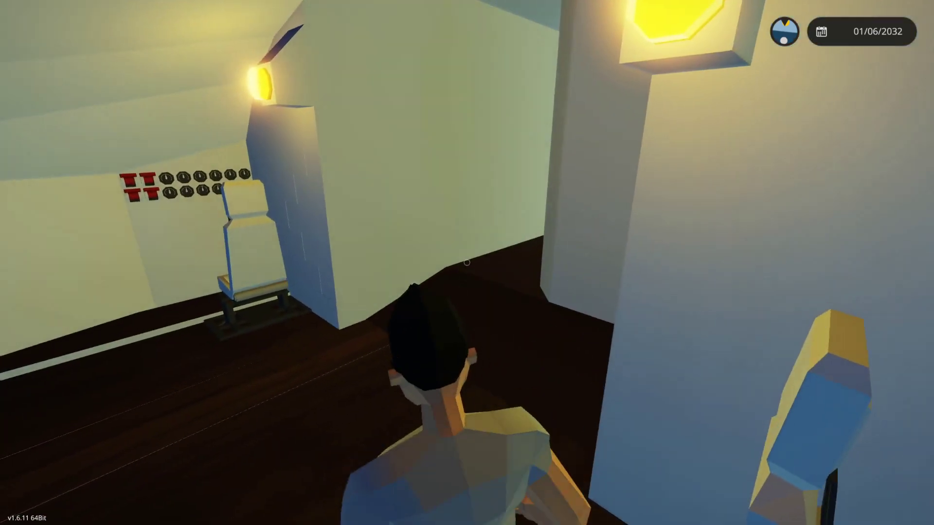
# Climb up through the overhead doorway and equip the SMG
pyautogui.press('space')
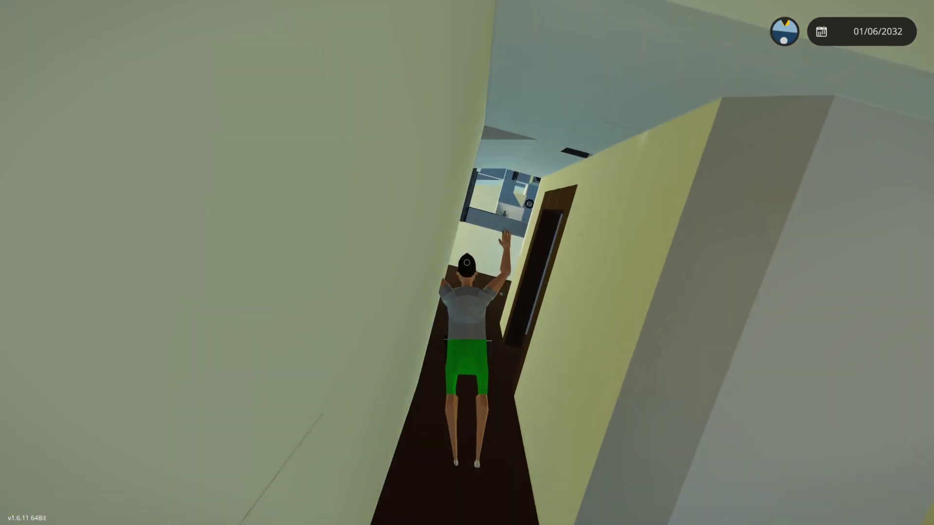
pyautogui.press('w')
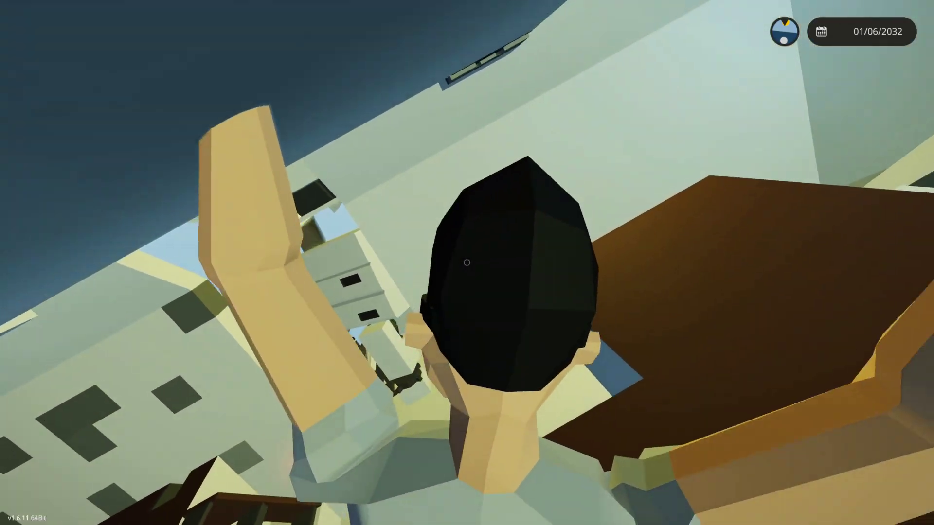
pyautogui.press('1')
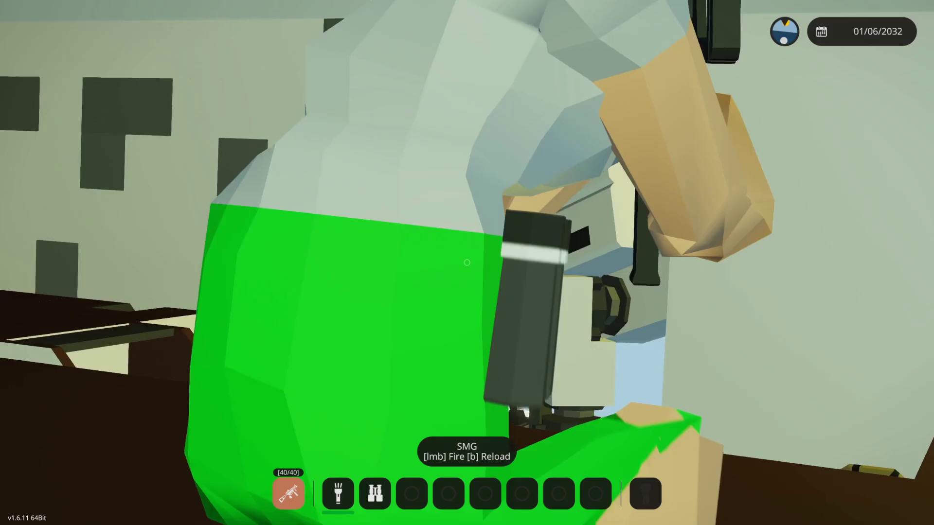
# Fire the SMG once, then walk down the corridor into the cockpit room
pyautogui.click(467, 262)
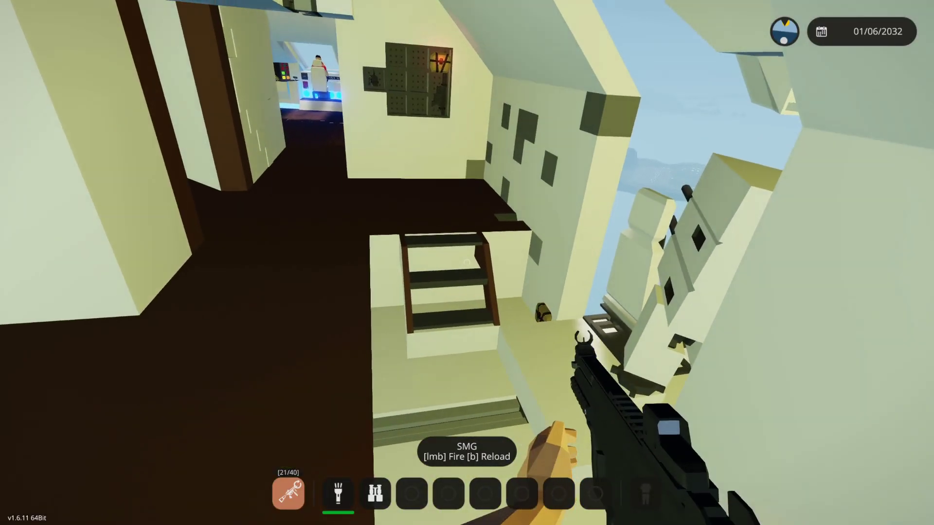
pyautogui.press('w')
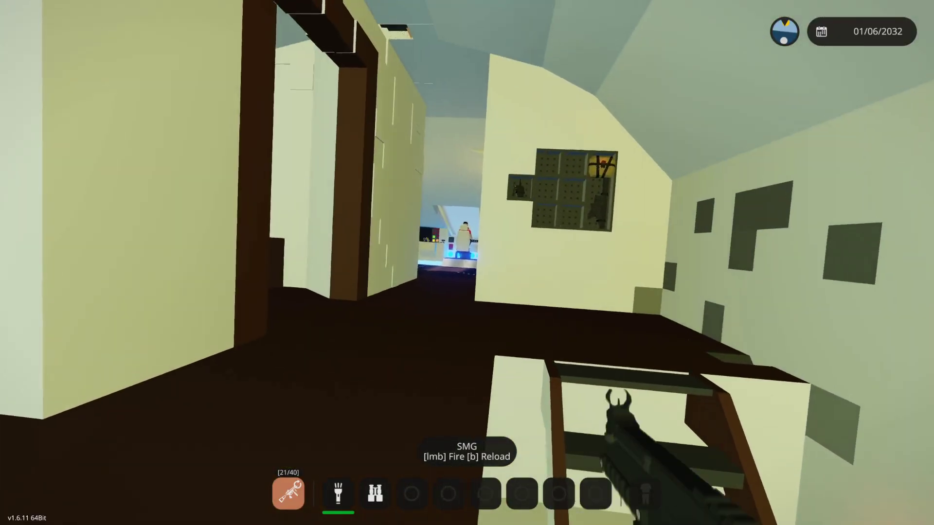
pyautogui.press('w')
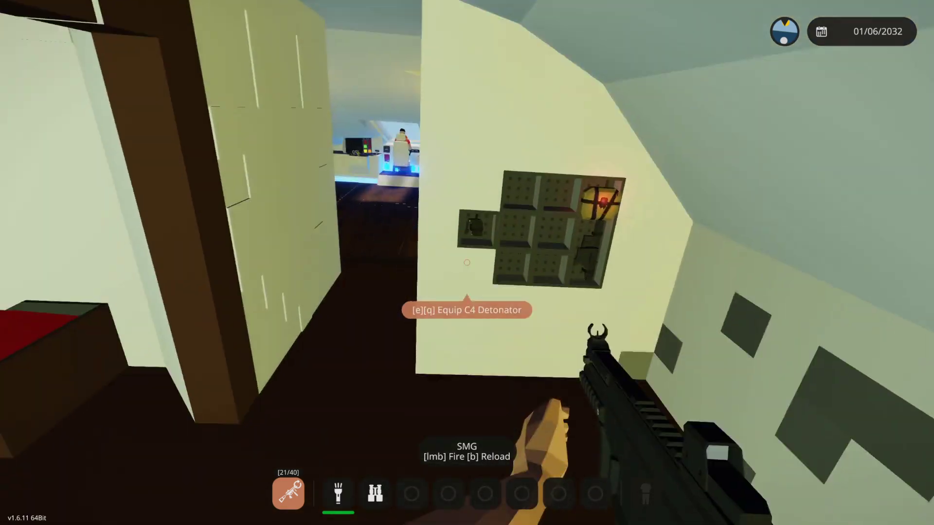
pyautogui.press('w')
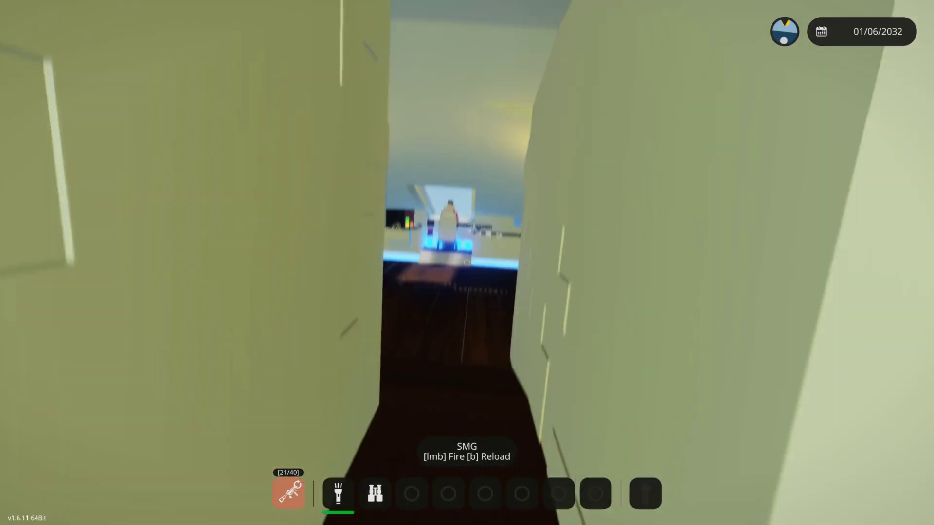
pyautogui.press('w')
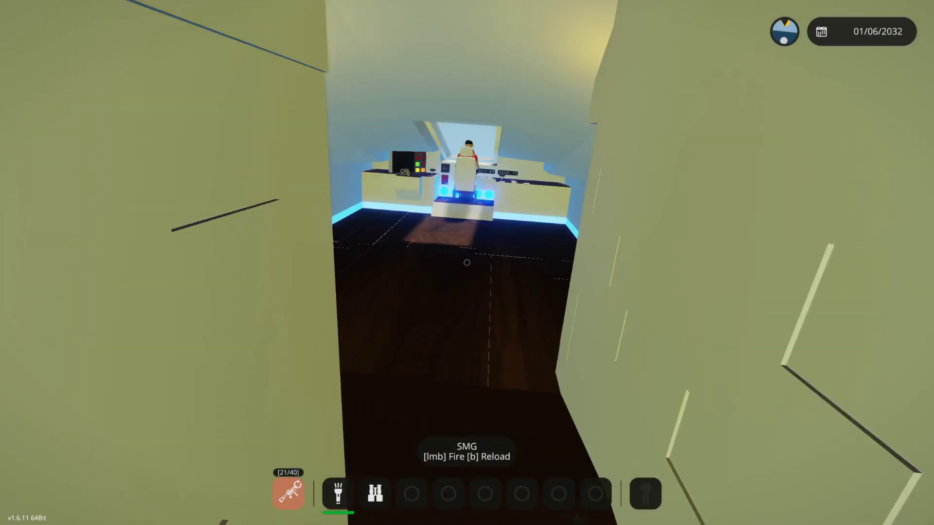
pyautogui.press('w')
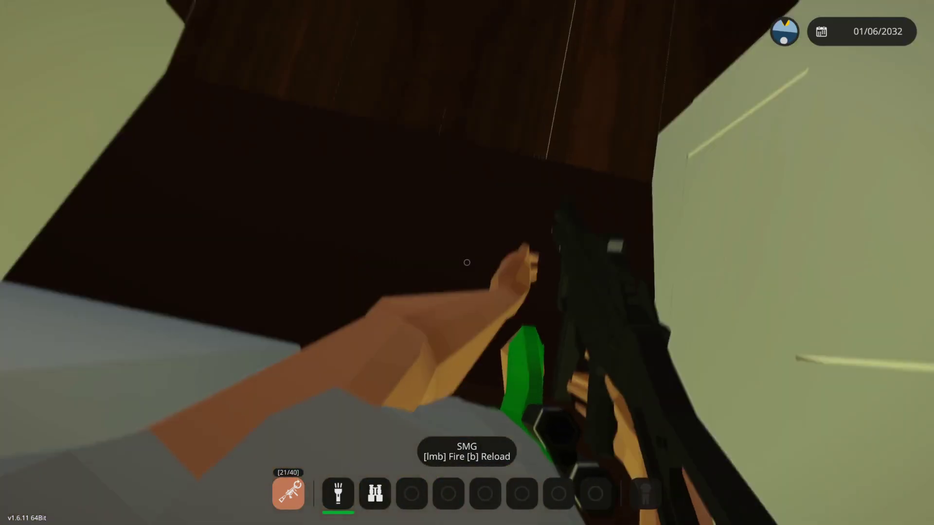
pyautogui.press('w')
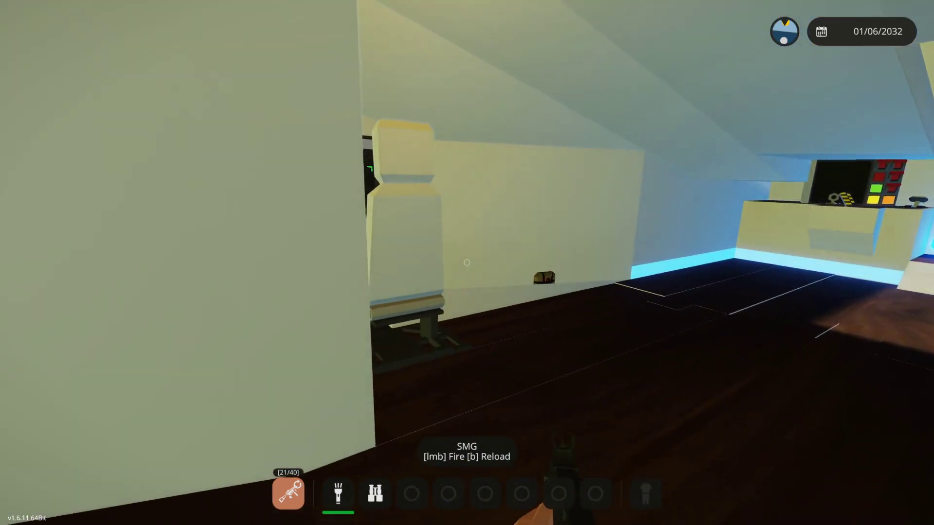
pyautogui.press('w')
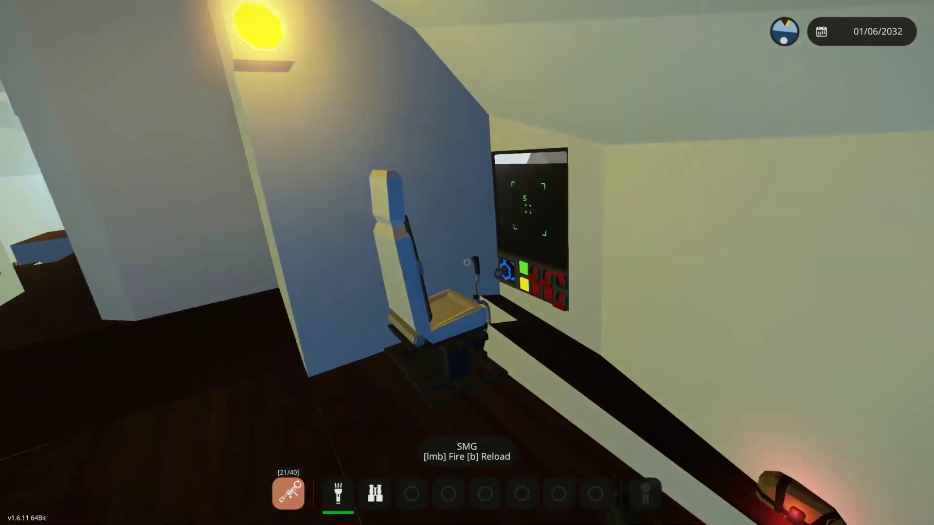
# Sit in and leave the pilot seat, then empty the SMG's 40-round magazine
pyautogui.press('f')
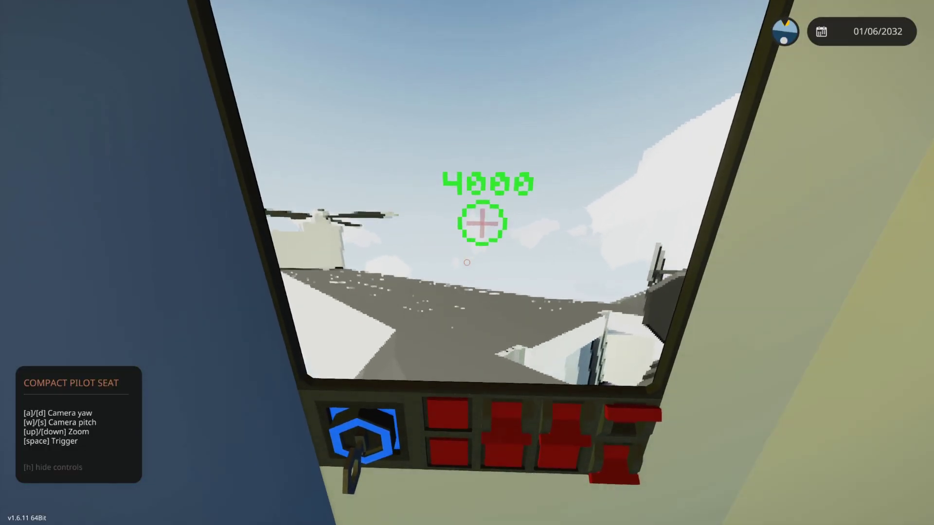
pyautogui.press('f')
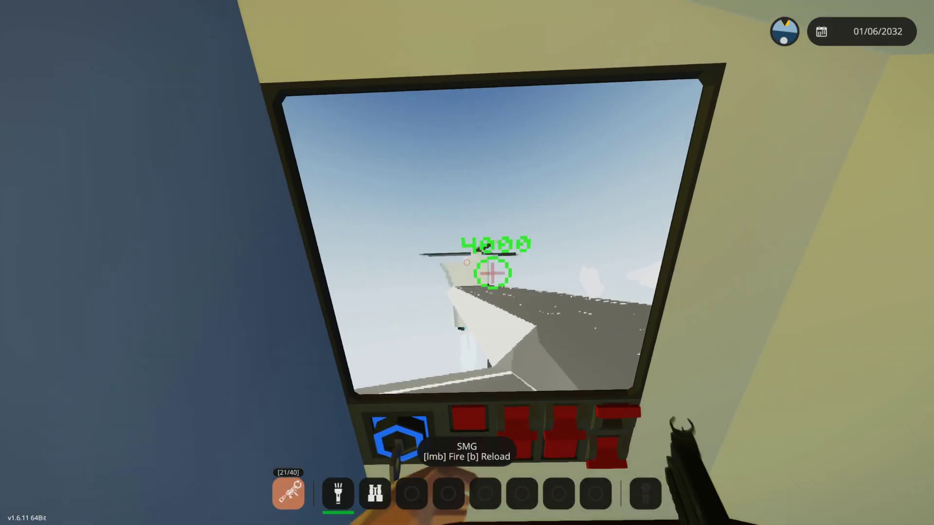
pyautogui.press('w')
pyautogui.press('w')
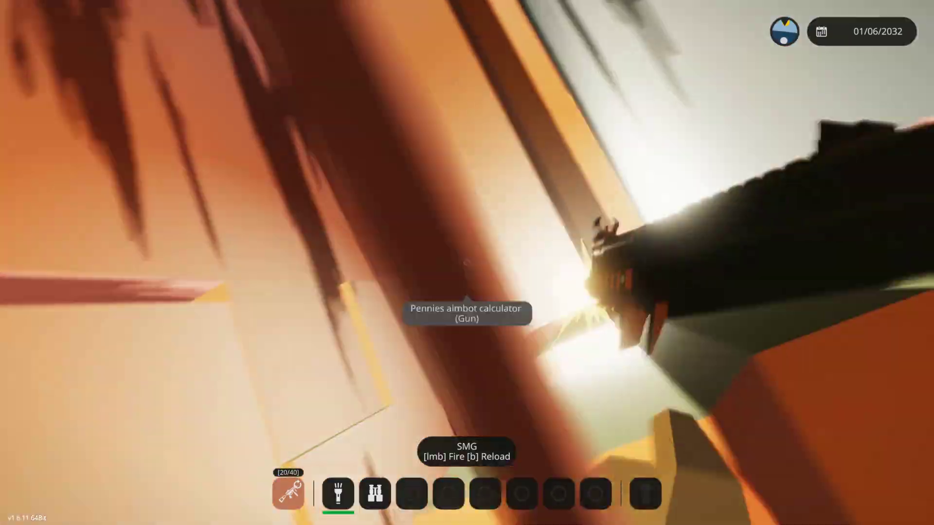
pyautogui.click(467, 263)
pyautogui.click(467, 262)
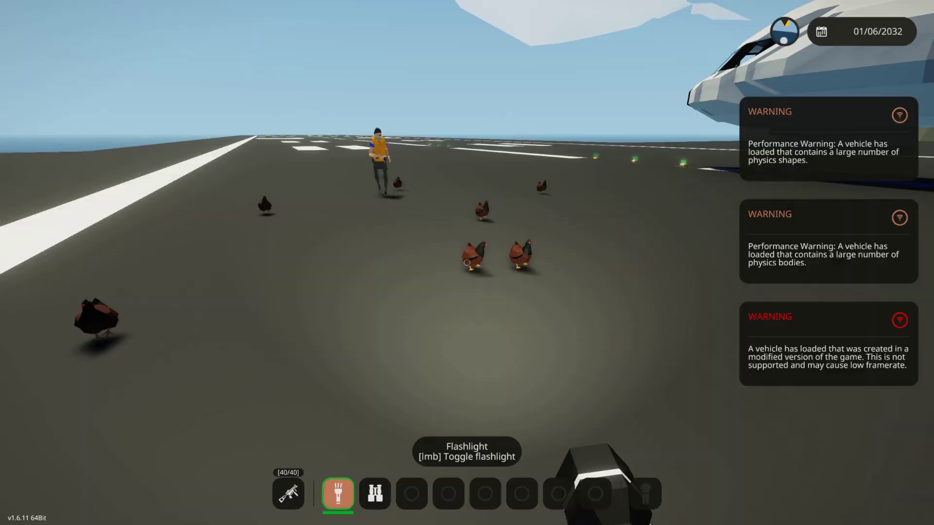
# Walk along the runway past the chickens, wing engine and nose gear to the airliner
pyautogui.press('w')
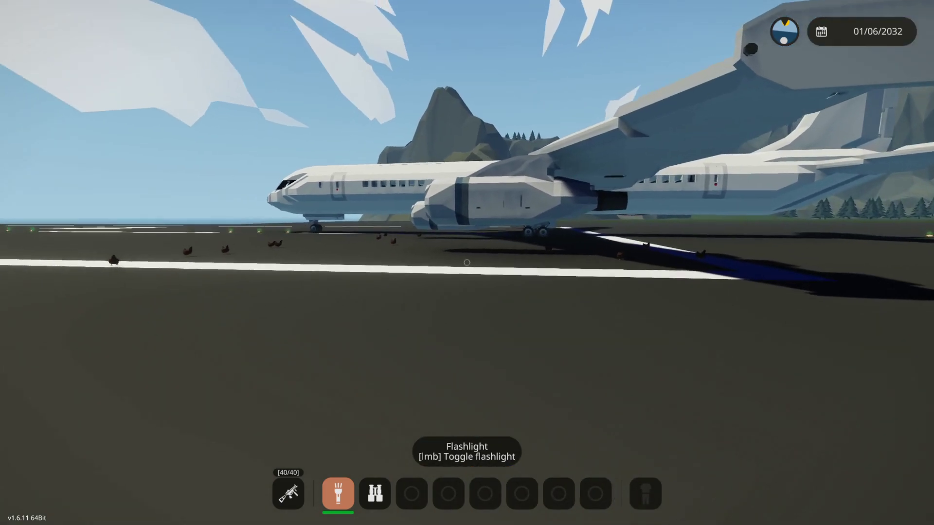
pyautogui.press('w')
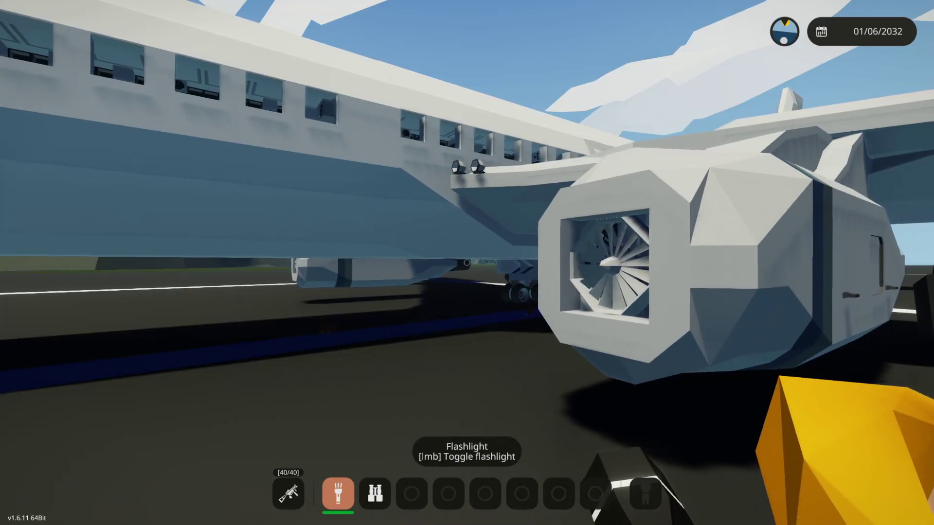
pyautogui.press('w')
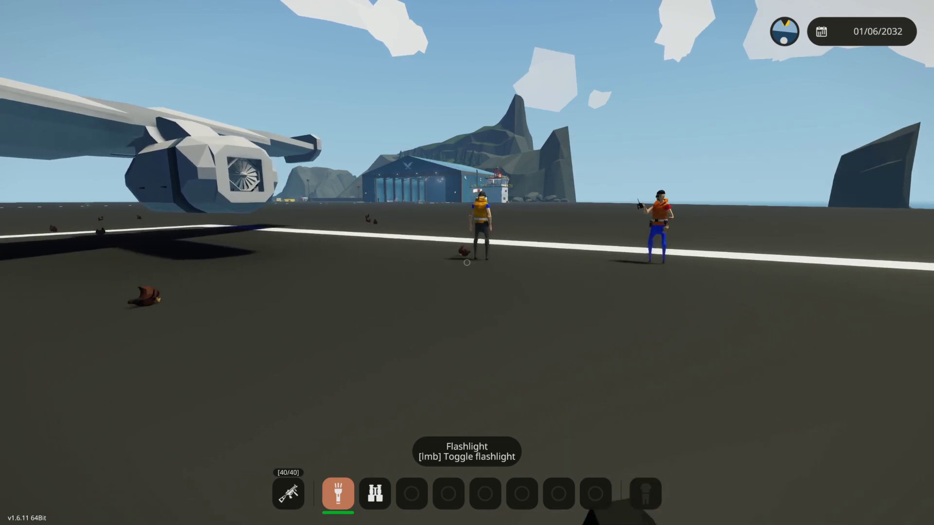
pyautogui.press('w')
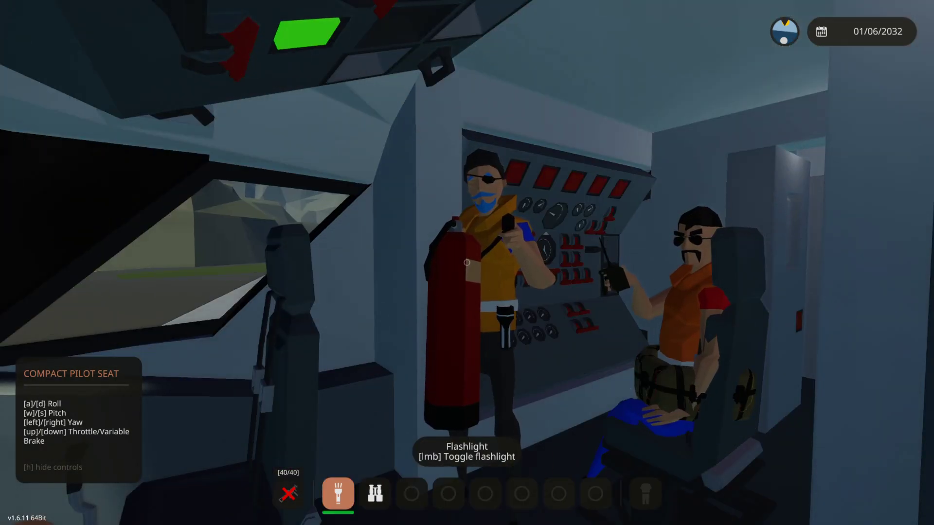
# Flash the flashlight twice, then switch between cockpit and outside views
pyautogui.click(467, 263)
pyautogui.click(467, 263)
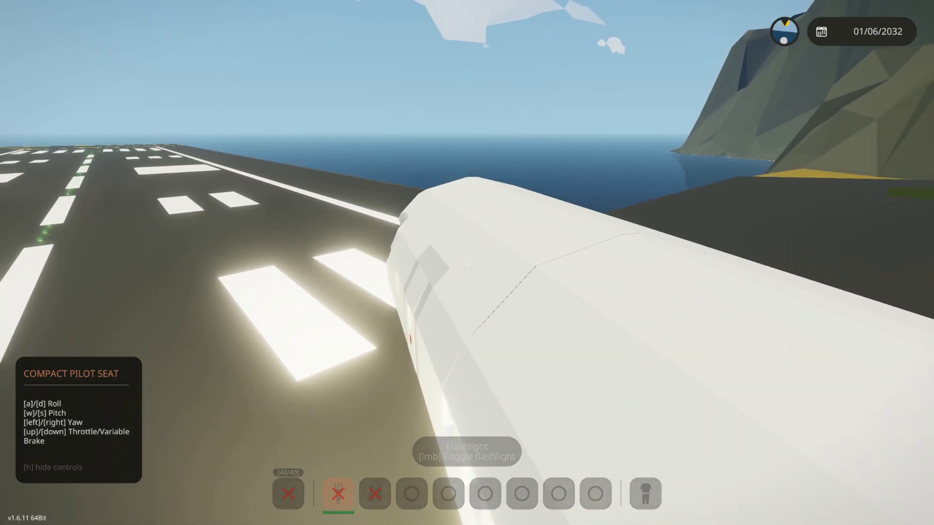
pyautogui.press('v')
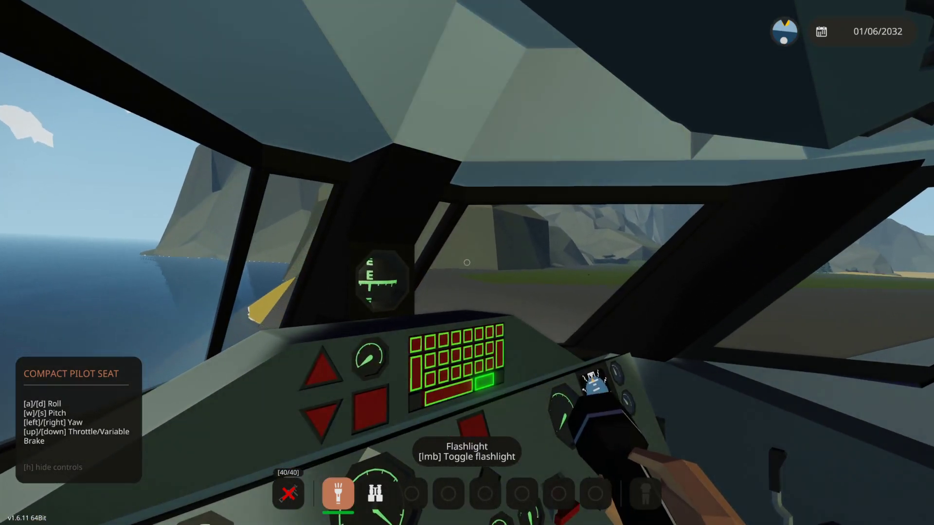
pyautogui.press('v')
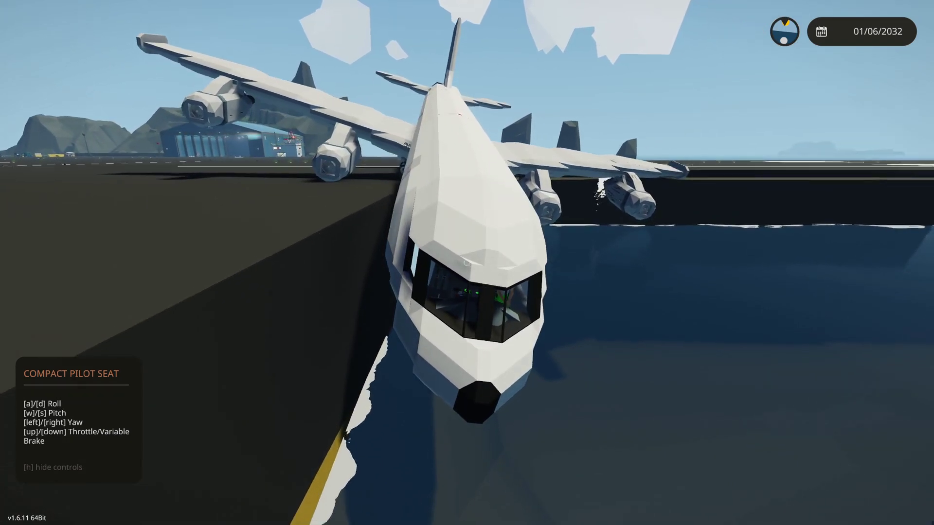
# Cycle cockpit and external cameras, toggle the landing gear, and end on the external camera
pyautogui.press('c')
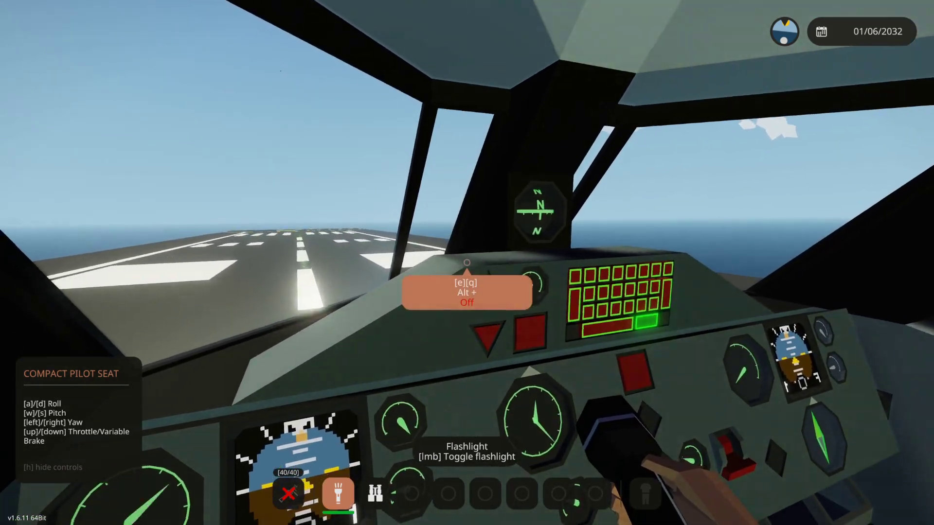
pyautogui.press('c')
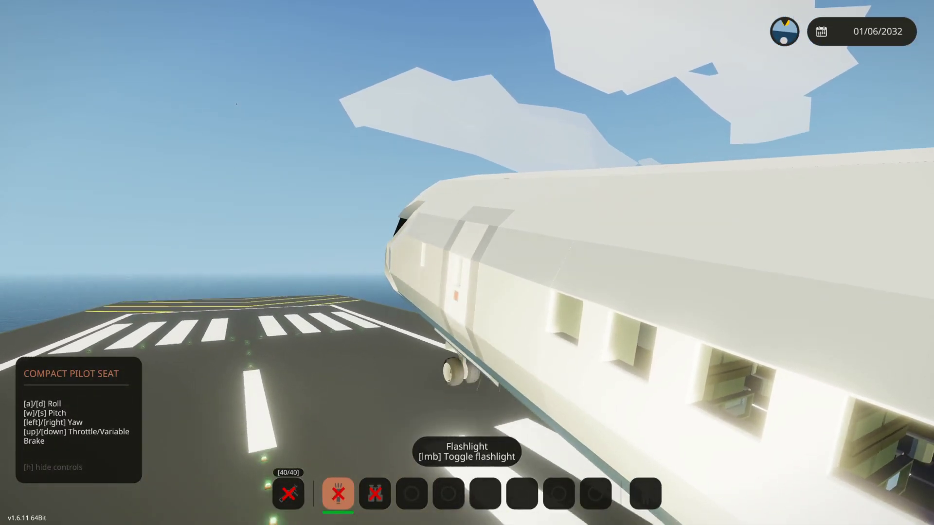
pyautogui.press('c')
pyautogui.press('e')
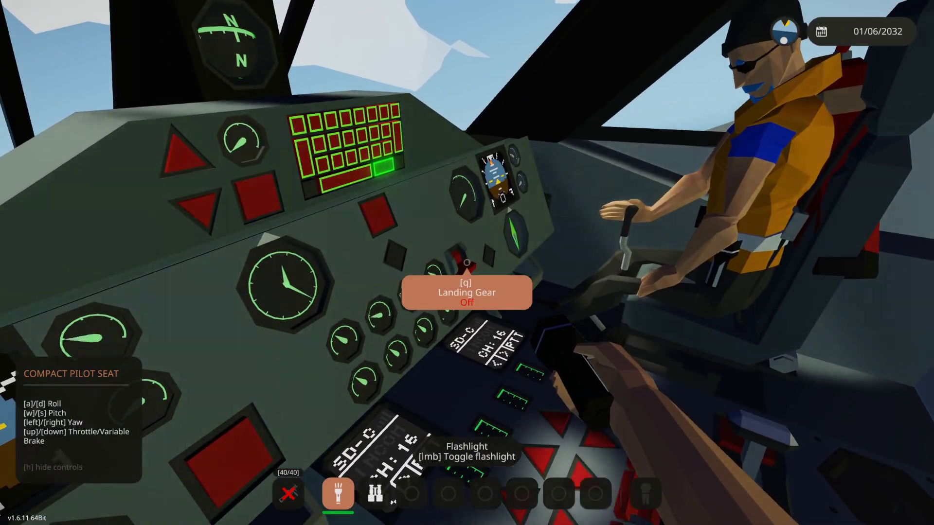
pyautogui.press('c')
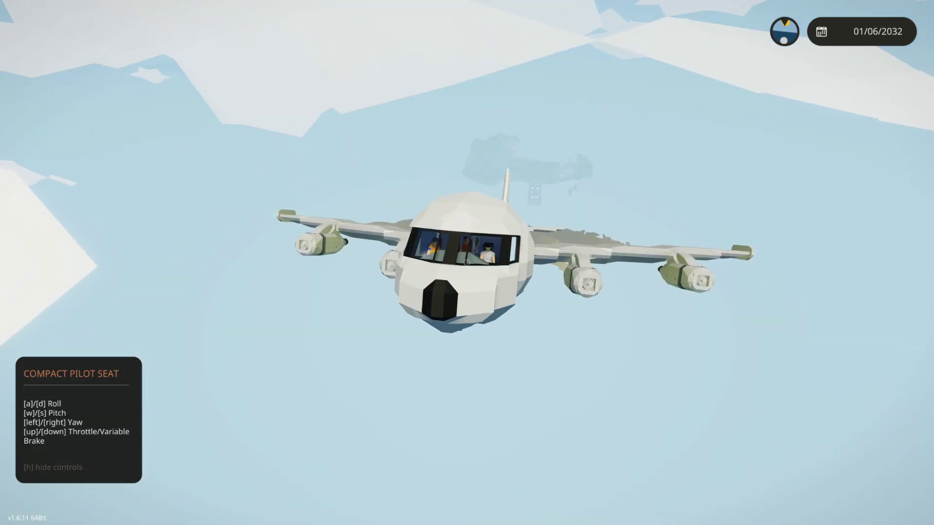
# Switch between cockpit and chase views, turn on the PA system, then view the jet externally
pyautogui.press('c')
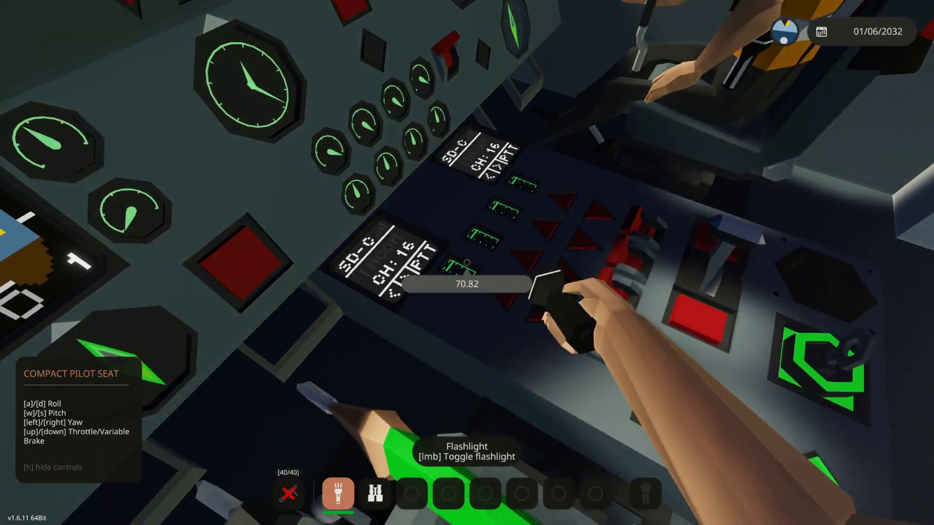
pyautogui.press('c')
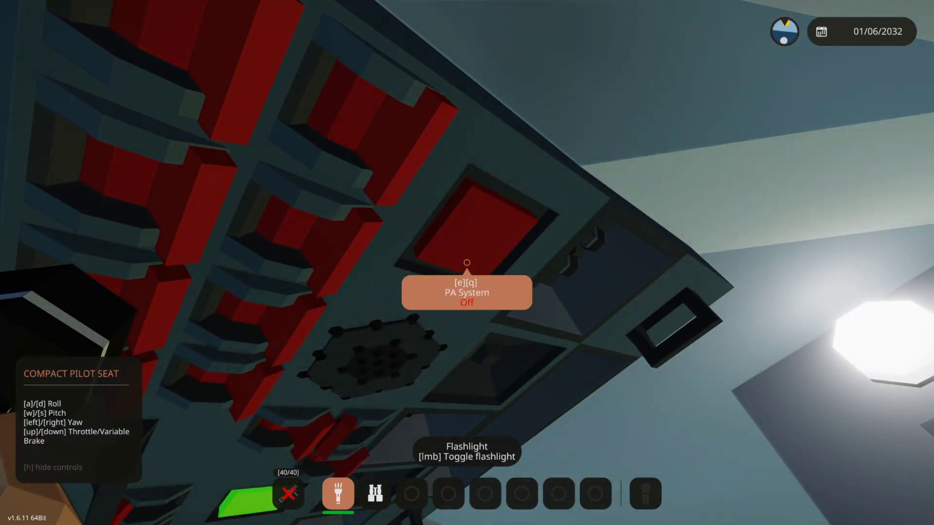
pyautogui.press('e')
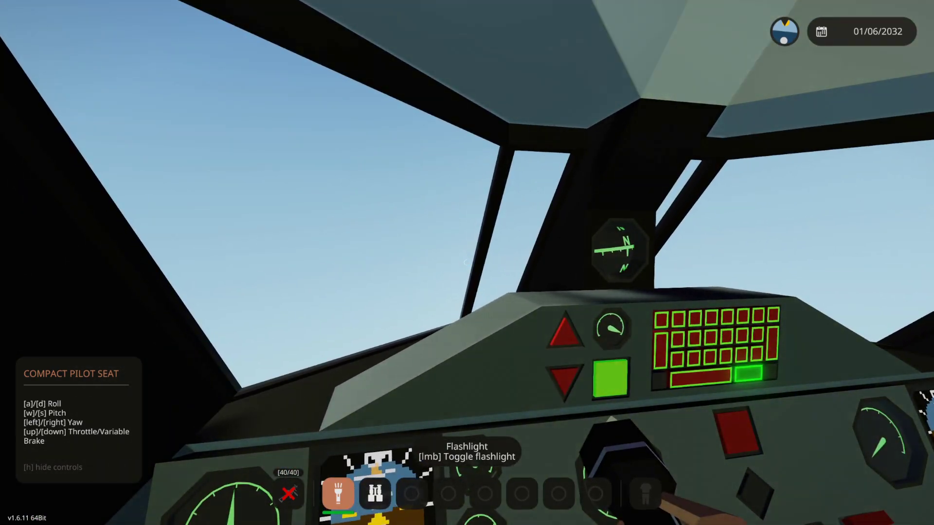
pyautogui.press('v')
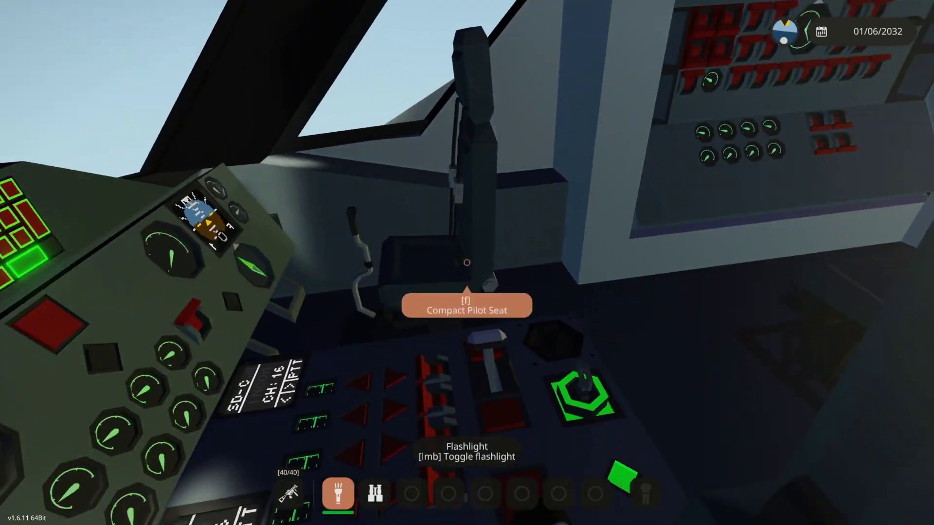
# Walk from the cabin past the orange-vest passenger into the cockpit and take the pilot seat
pyautogui.press('w')
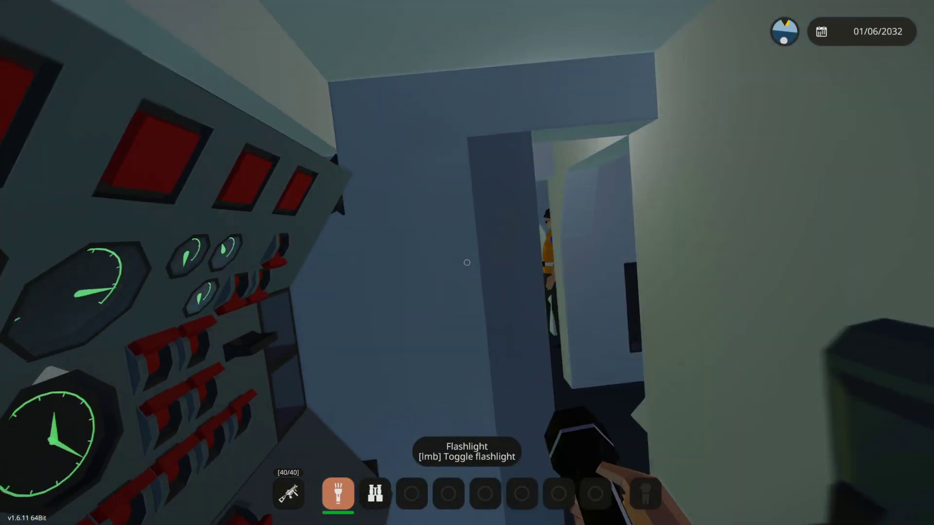
pyautogui.press('w')
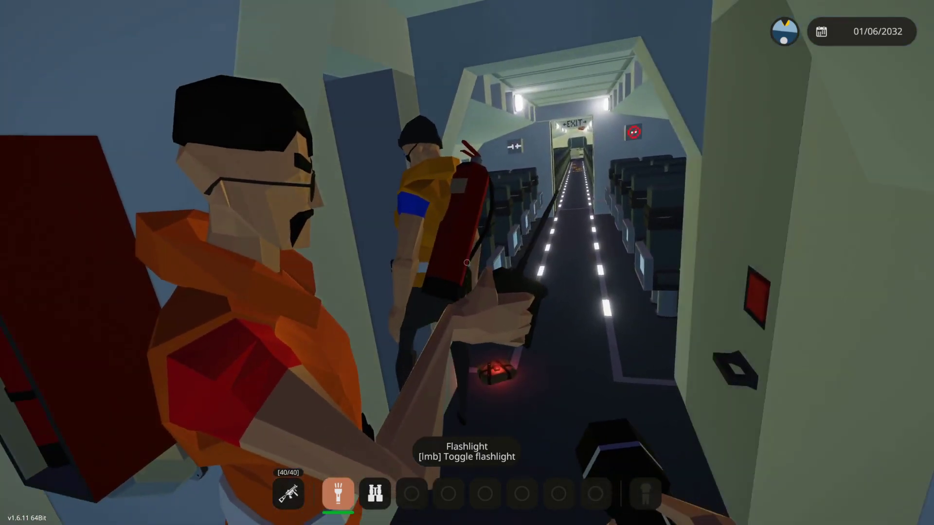
pyautogui.press('w')
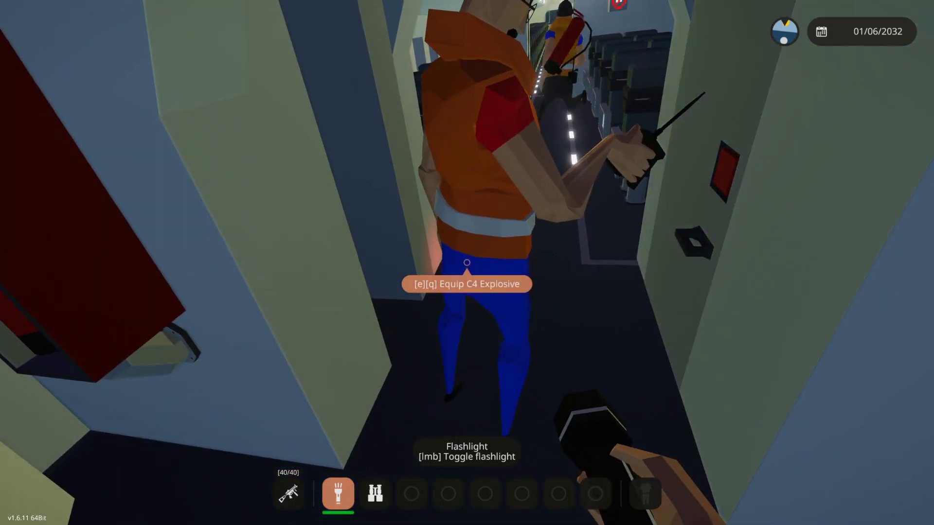
pyautogui.press('w')
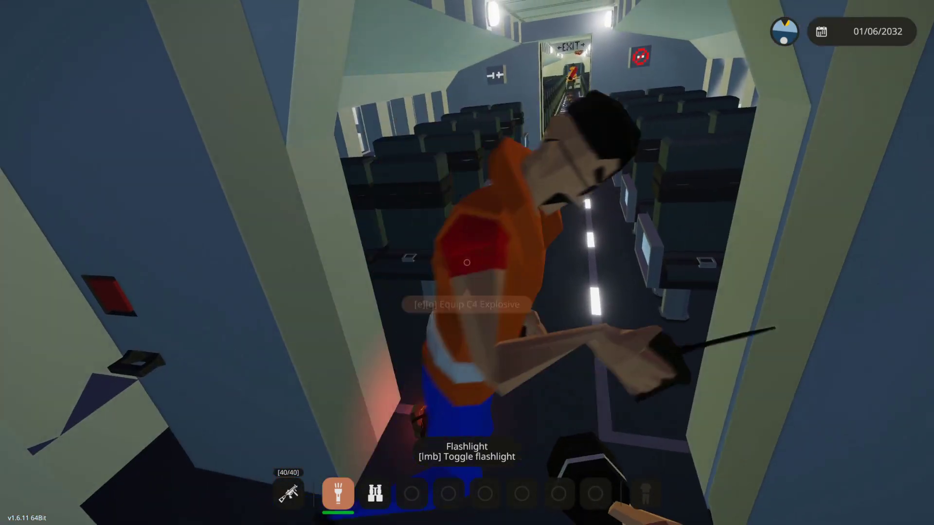
pyautogui.press('w')
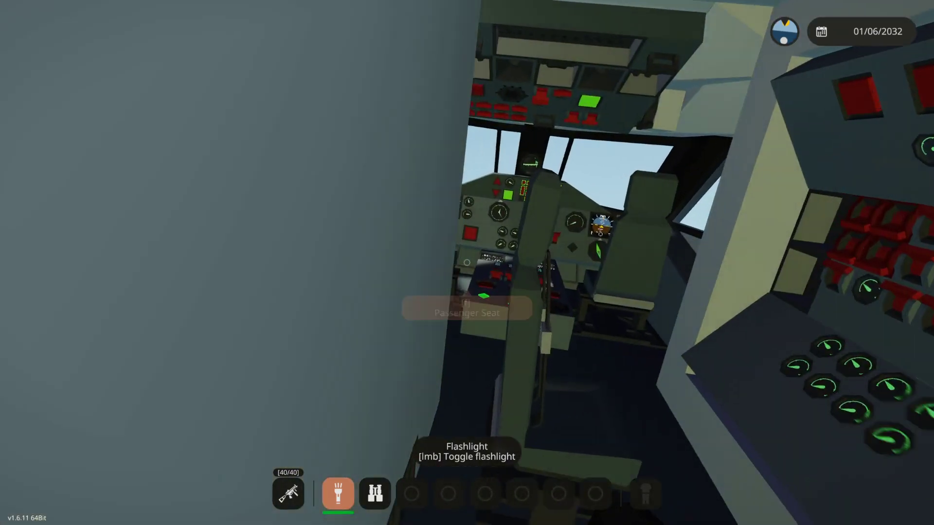
pyautogui.press('w')
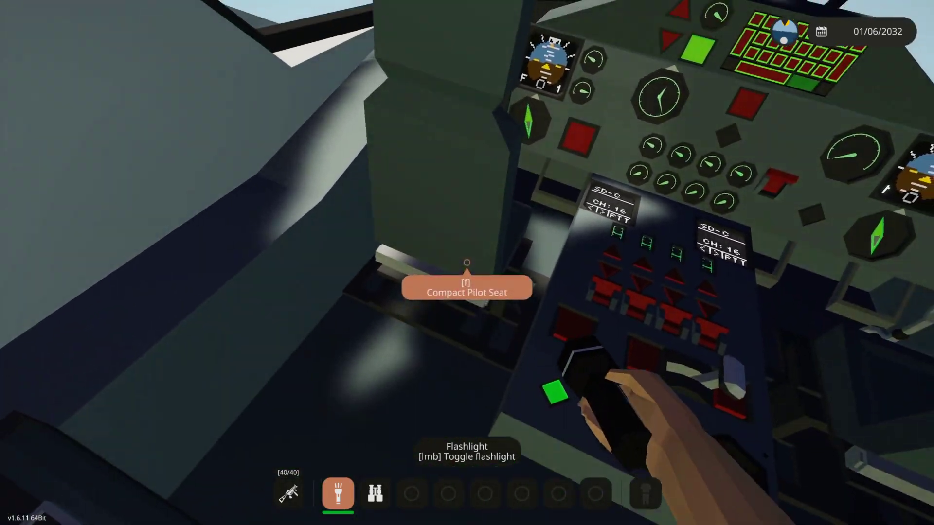
pyautogui.press('f')
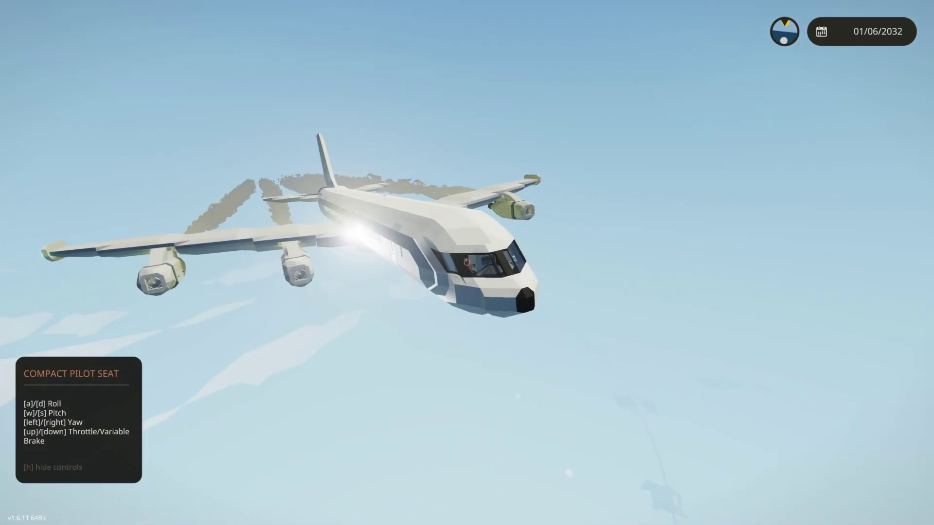
# Hide the pilot seat's control summary and return to first-person view
pyautogui.press('h')
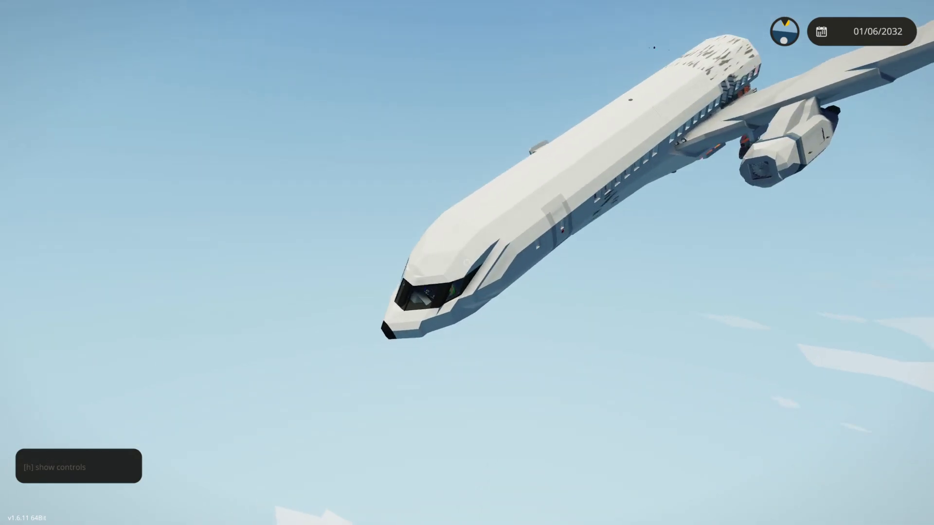
pyautogui.press('f')
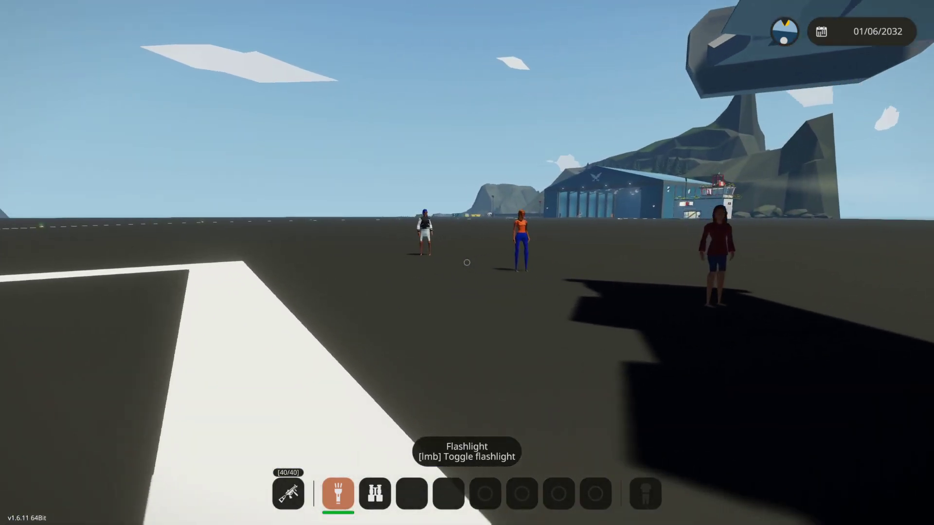
# Walk past the orange-shirted passenger, down the aisle and out onto the tarmac toward the engine
pyautogui.press('w')
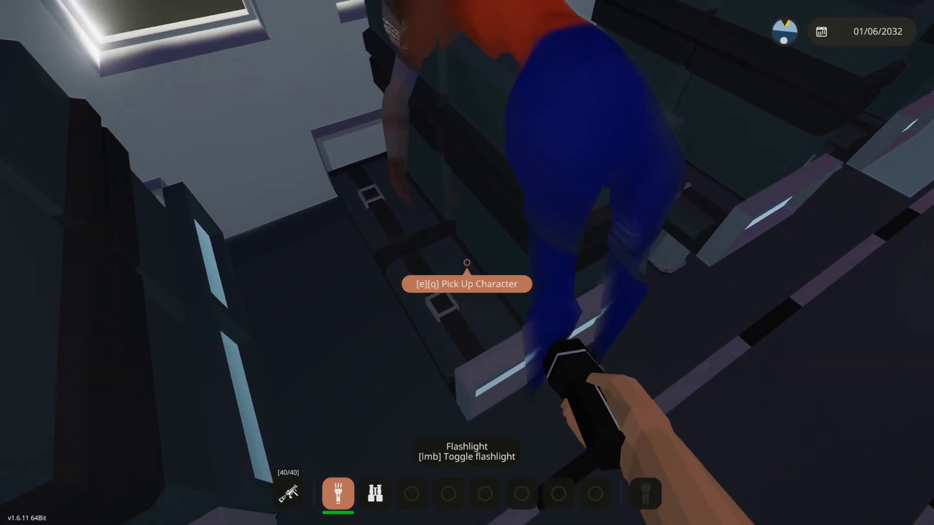
pyautogui.press('w')
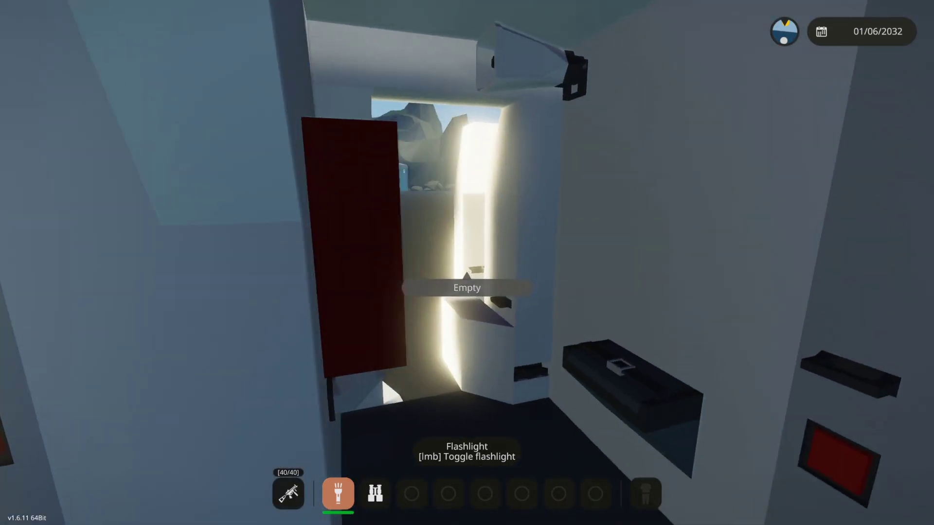
pyautogui.press('w')
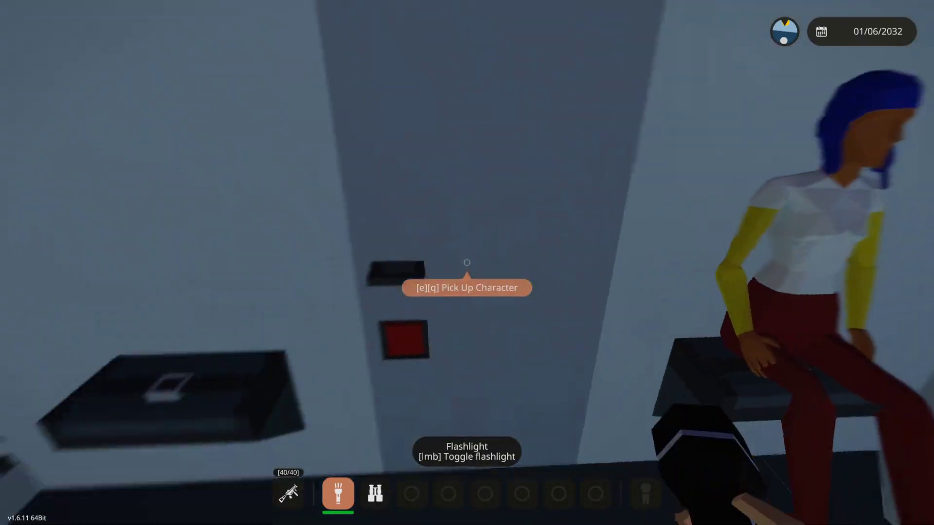
pyautogui.press('w')
pyautogui.press('w')
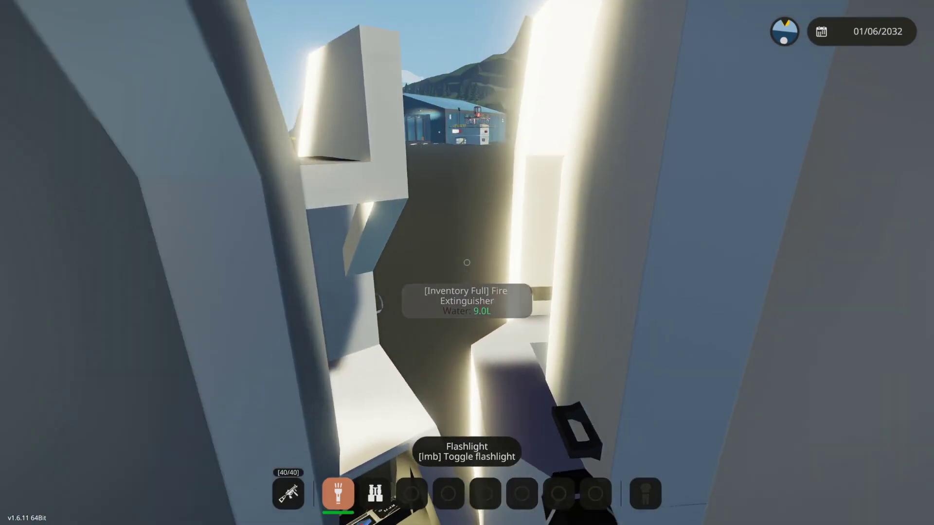
pyautogui.press('w')
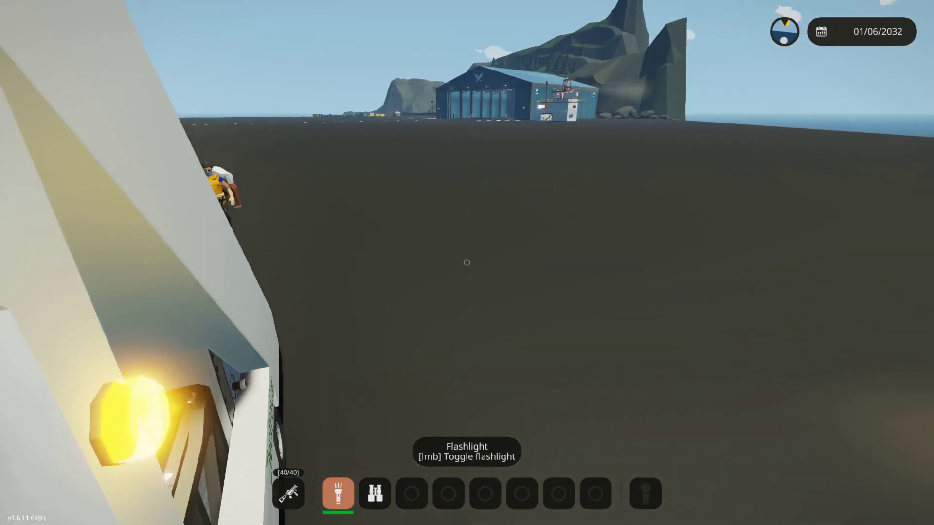
pyautogui.press('w')
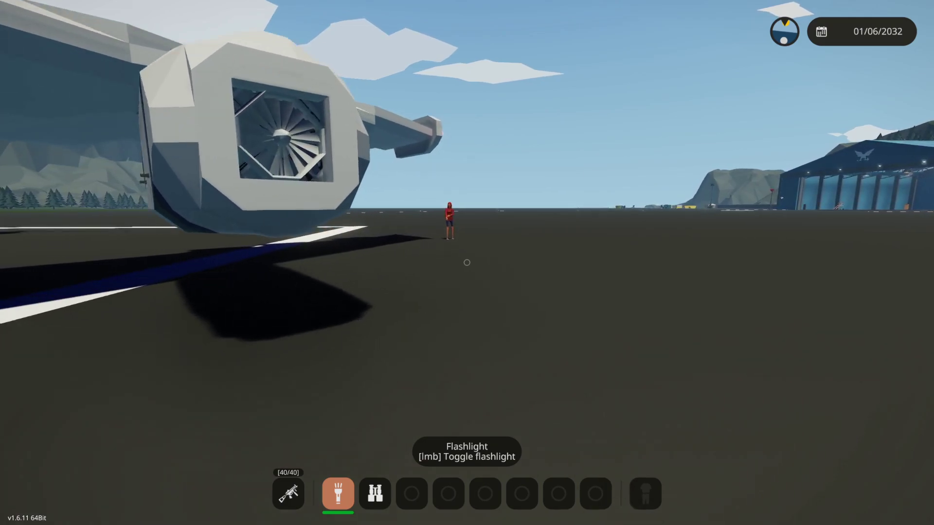
pyautogui.press('w')
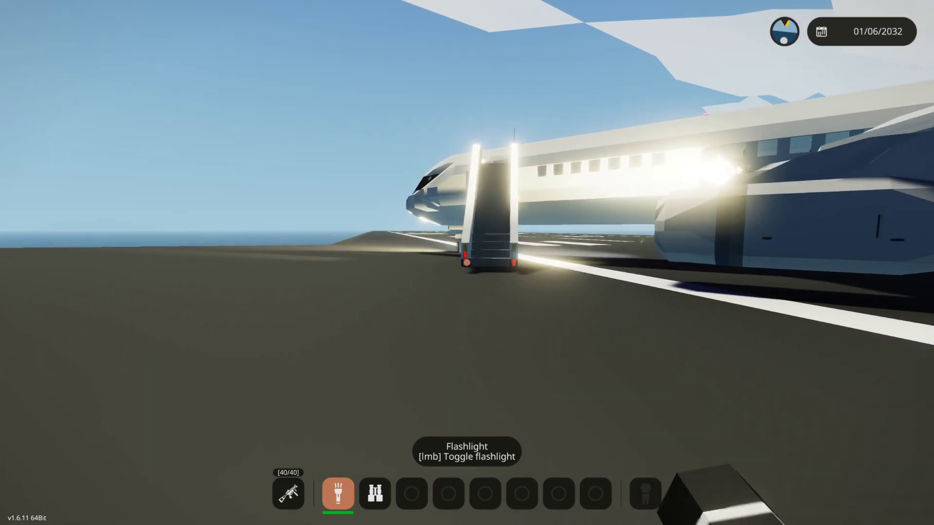
# Climb the boarding stairs and walk through the cabin aisle into the cockpit
pyautogui.press('w')
pyautogui.press('w')
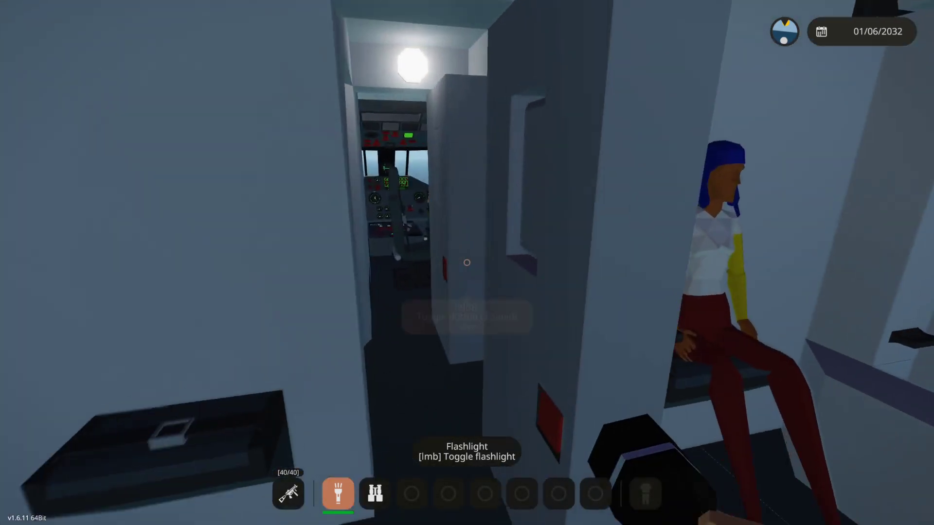
pyautogui.press('w')
pyautogui.press('w')
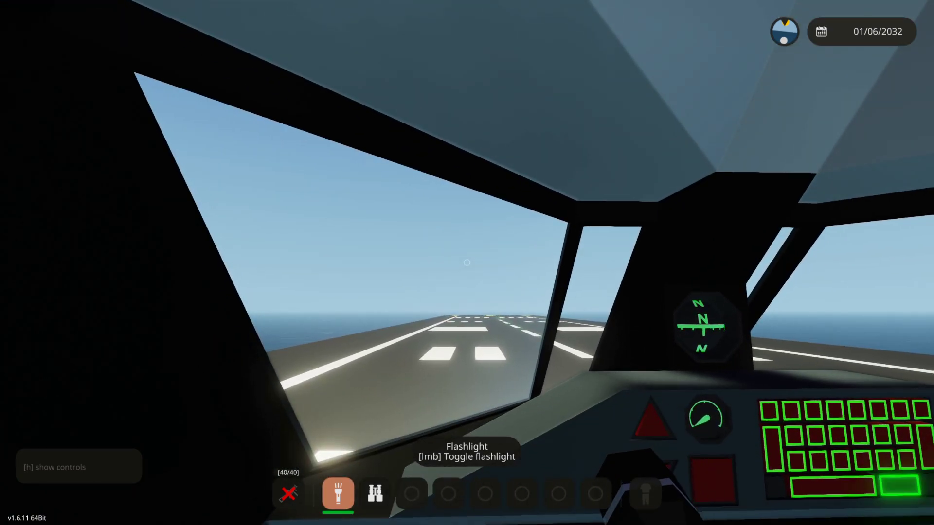
pyautogui.click(467, 263)
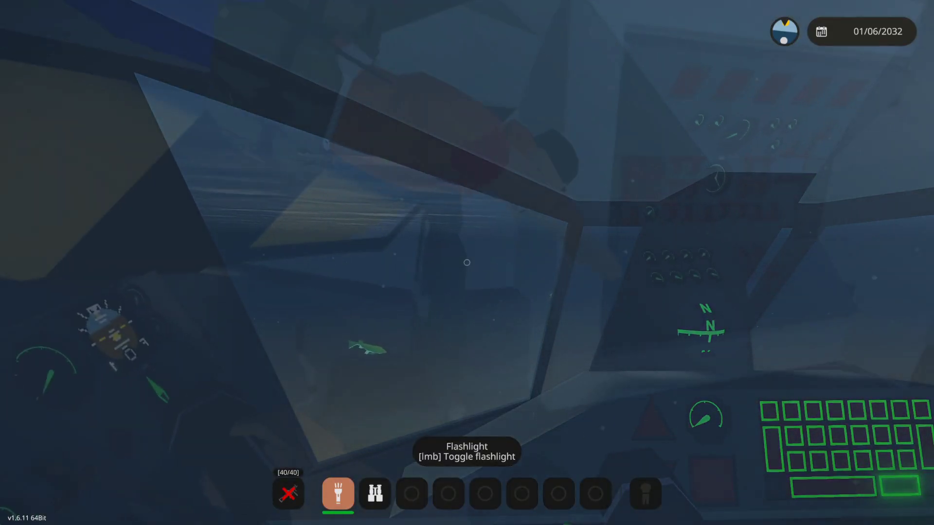
pyautogui.click(466, 263)
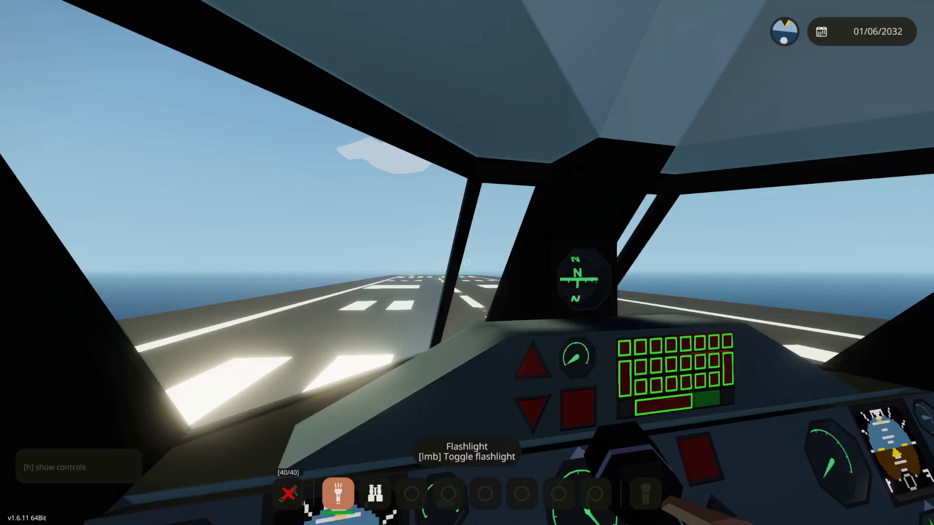
# Flick the flashlight on and off, then leave the cockpit to watch the aircraft from outside
pyautogui.click(467, 263)
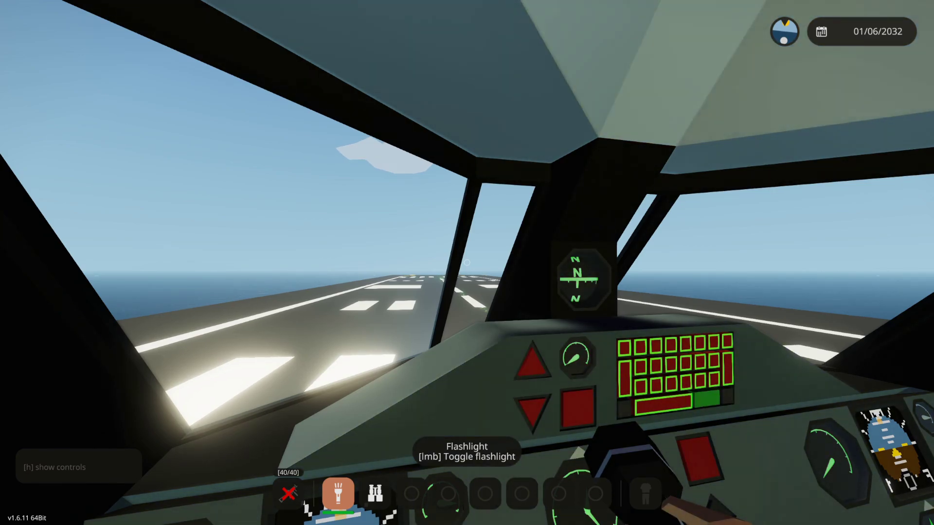
pyautogui.click(467, 263)
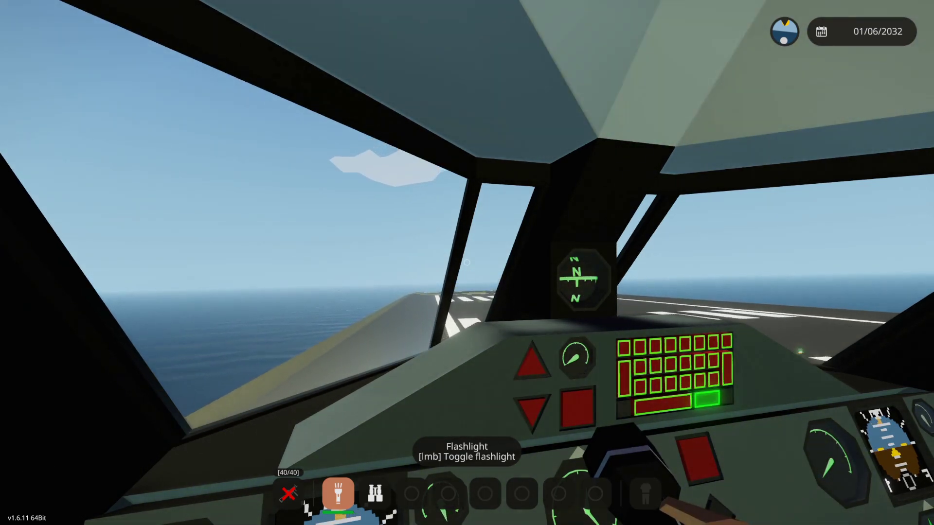
pyautogui.press('f')
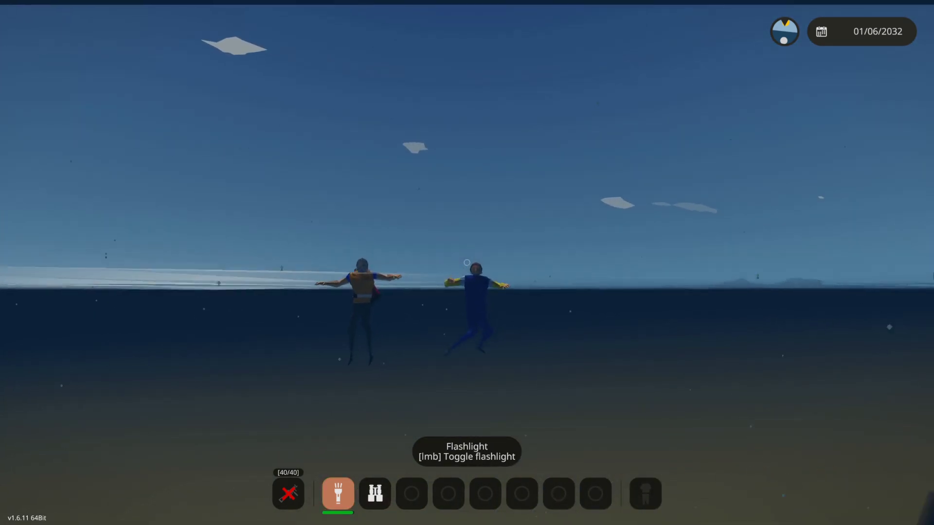
# Swim up alongside the blue-and-yellow-clad survivor until the Follow / Pick Up prompt appears
pyautogui.press('w')
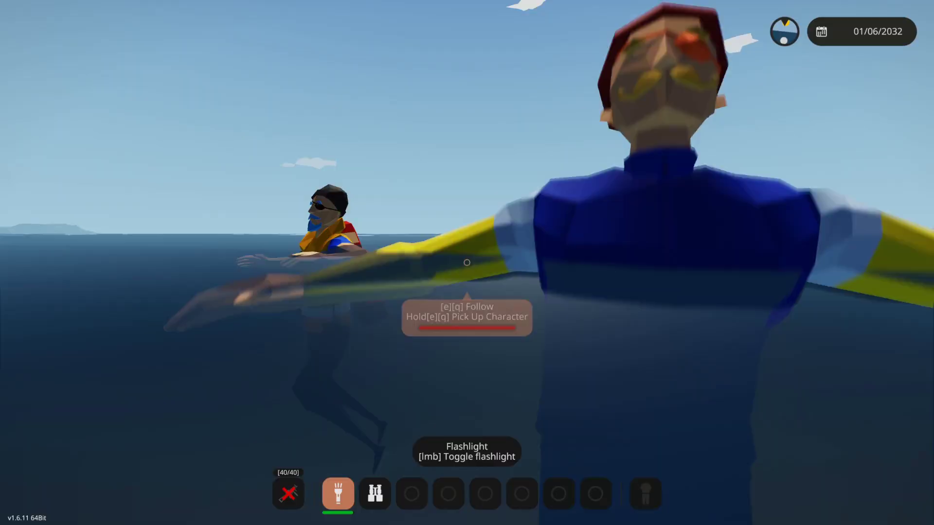